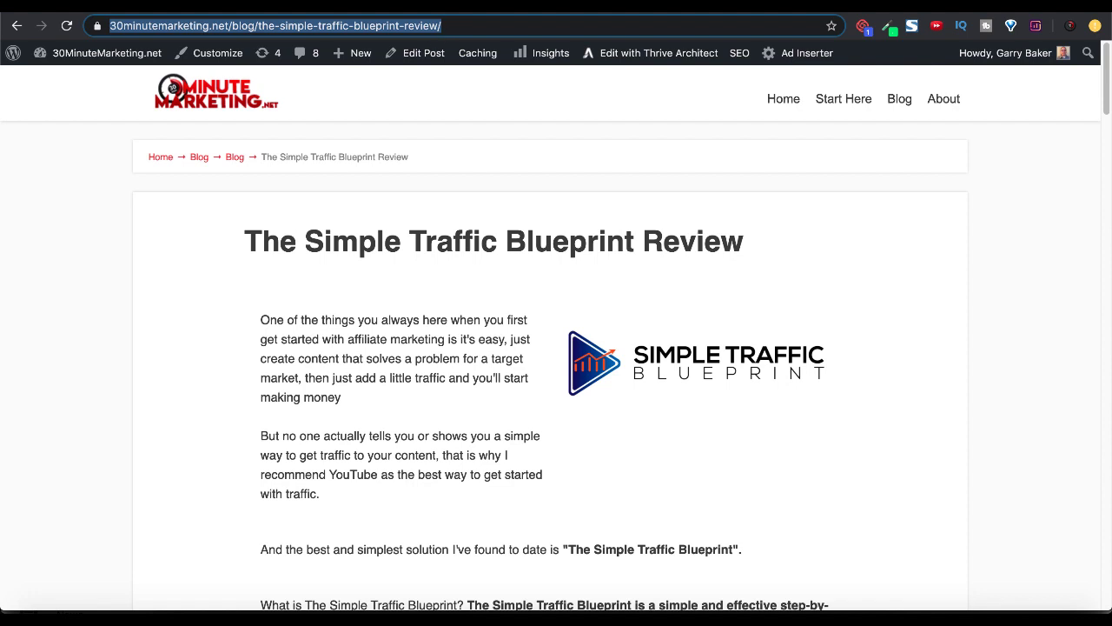
Step: Show the redirect plan on the AWW board and select the stb-review short URL text
key("ctrl+Tab")
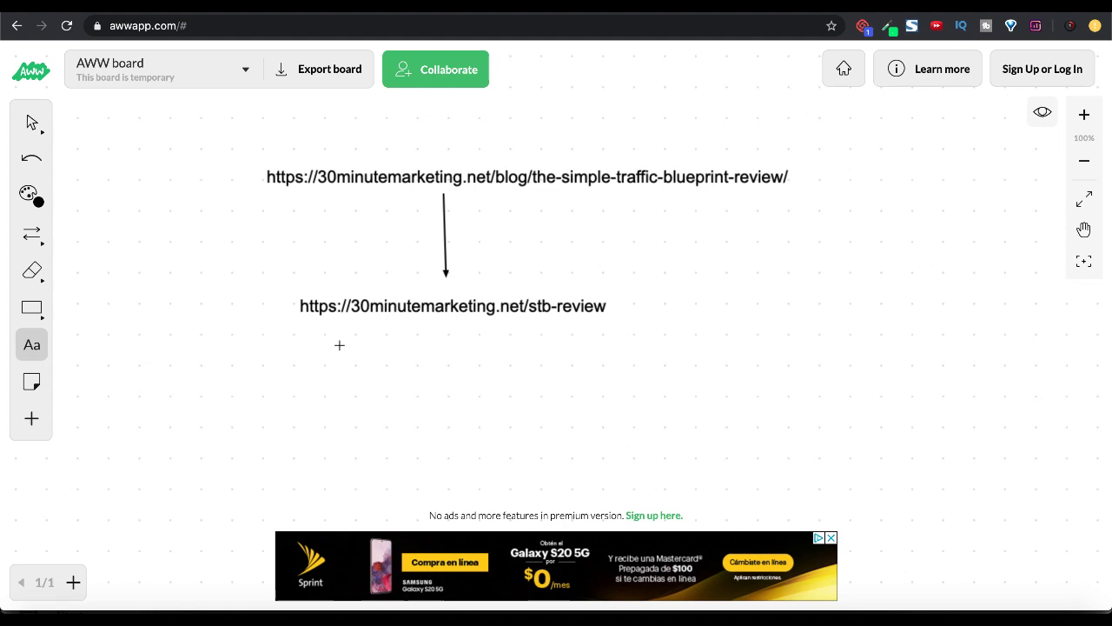
double_click(583, 311)
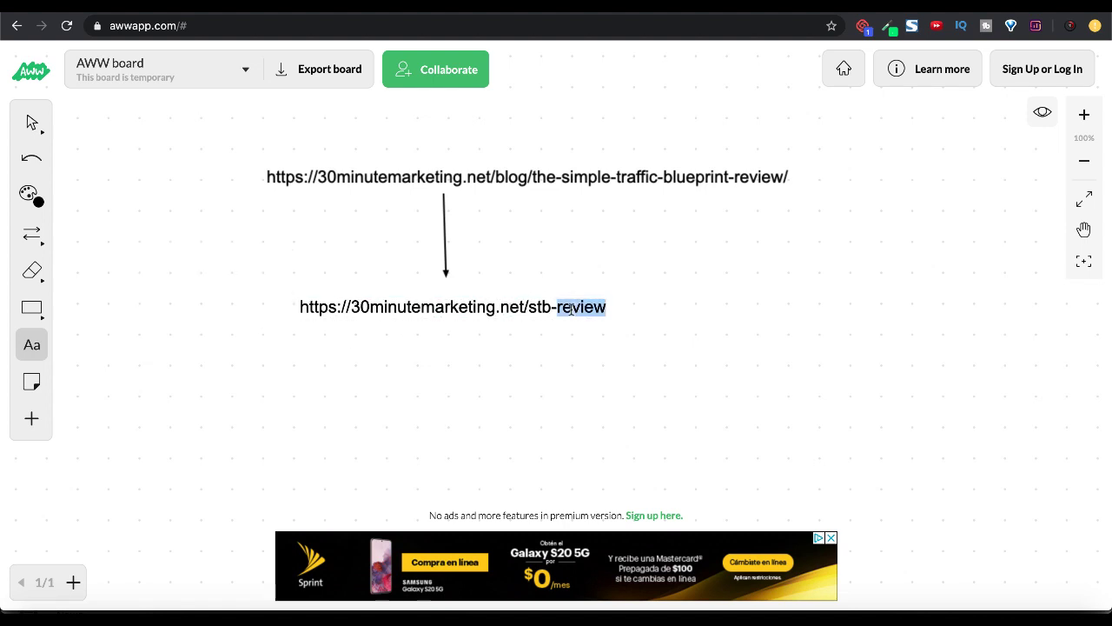
key("ctrl+a")
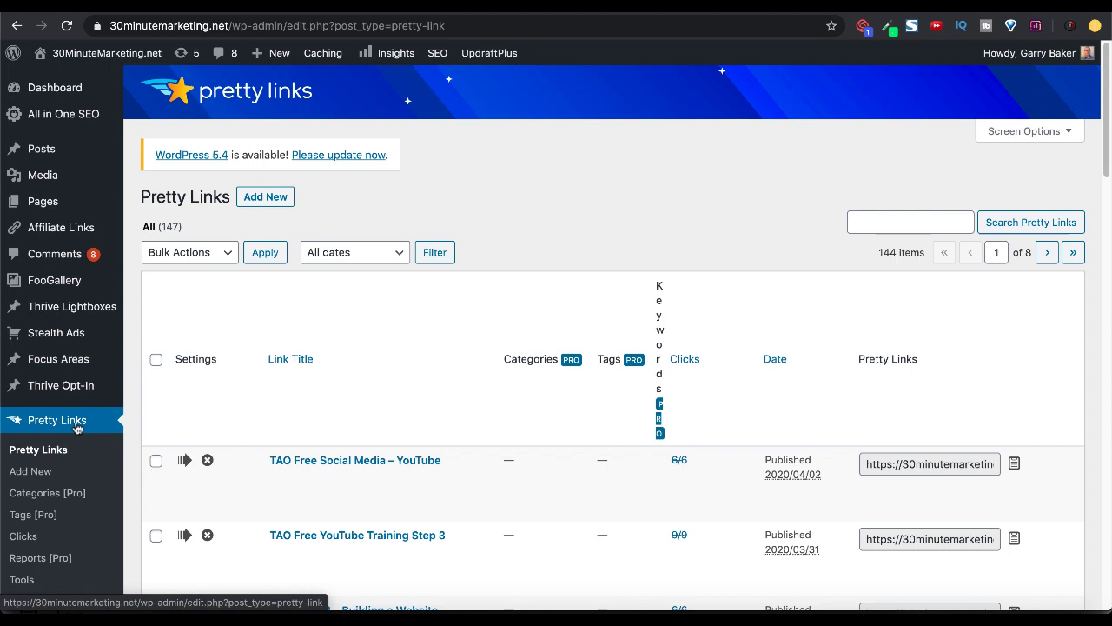
Step: Start a new Pretty Link with the review post URL pasted as title and Target URL
left_click(266, 198)
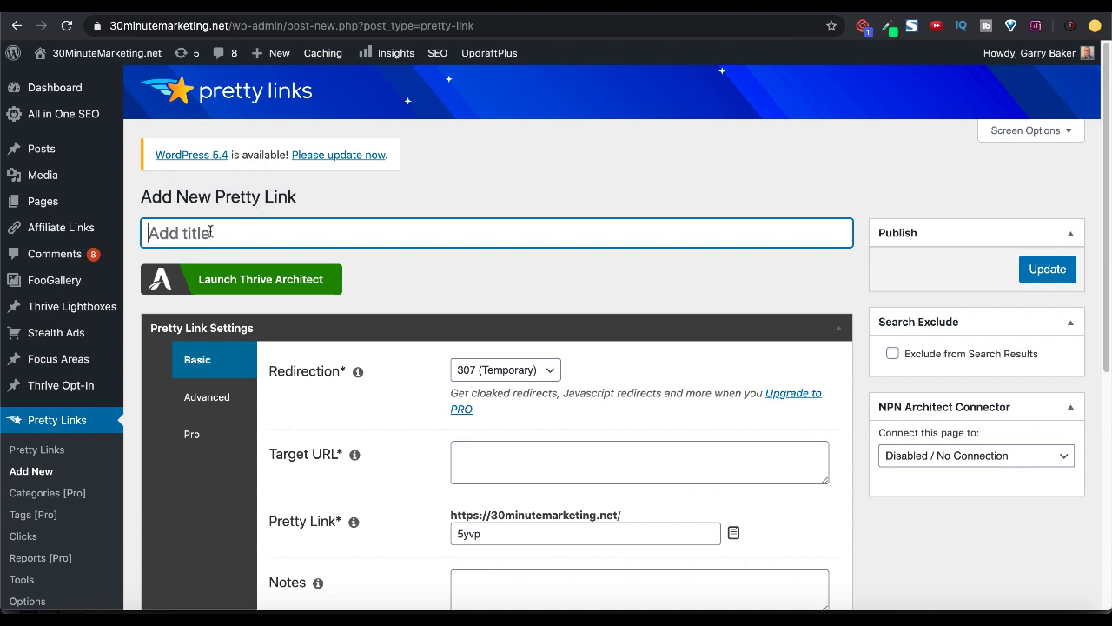
type("https://30minutemarketing.net/blog/the-simple-traffic-blueprint-review/")
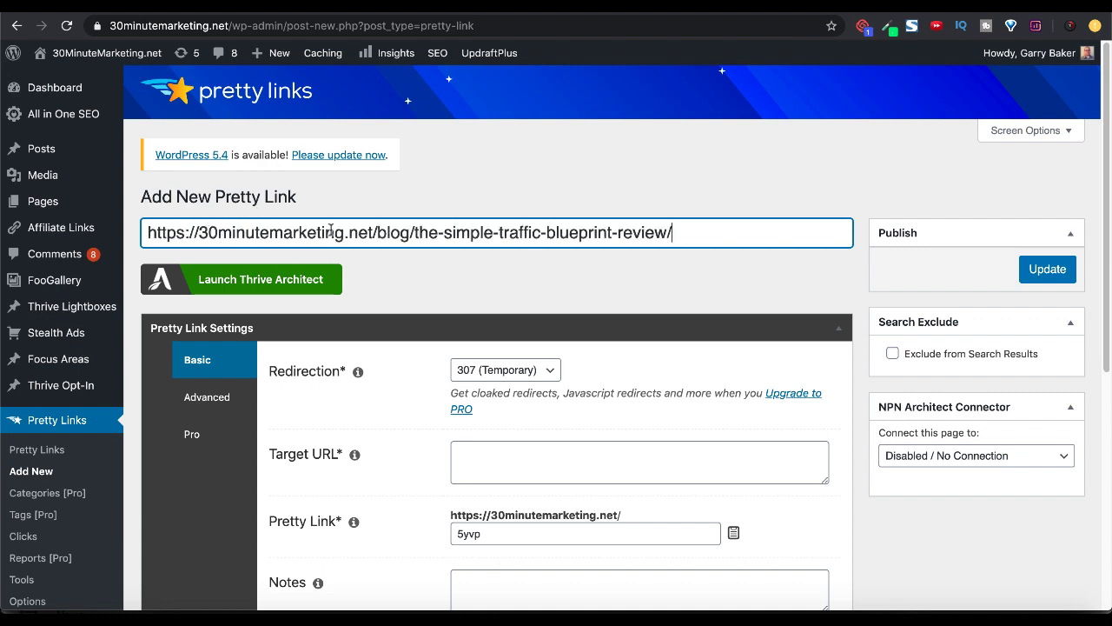
left_click(480, 453)
type("https://30minutemarketing.net/blog/the-simple-traffic-blueprint-review/")
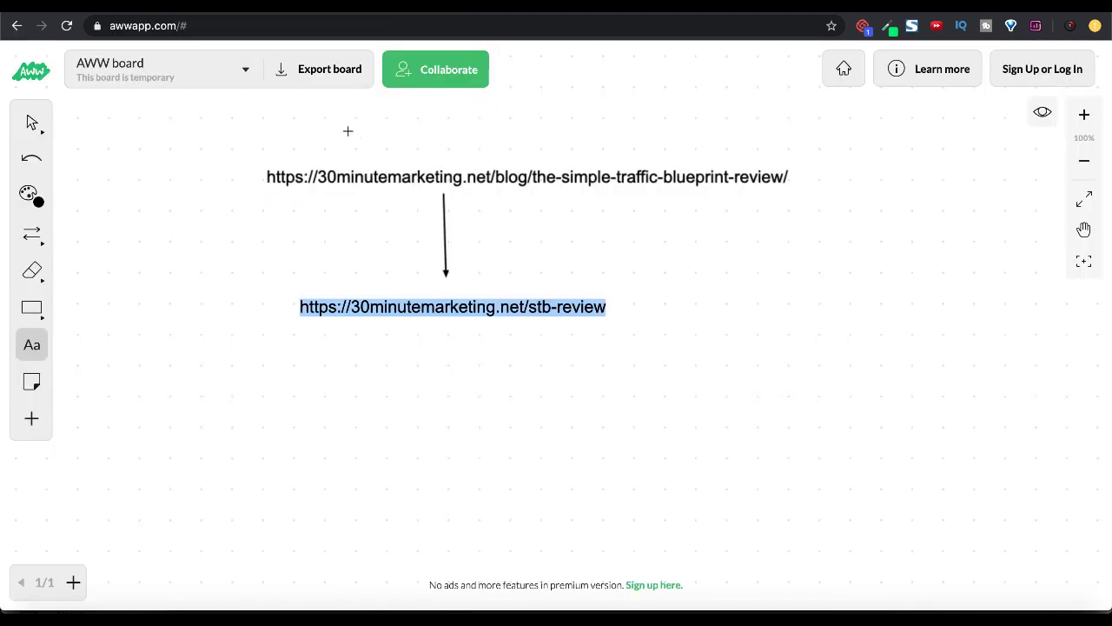
Step: Highlight the long blog post URL and the short stb-review URL on the whiteboard
left_click(334, 173)
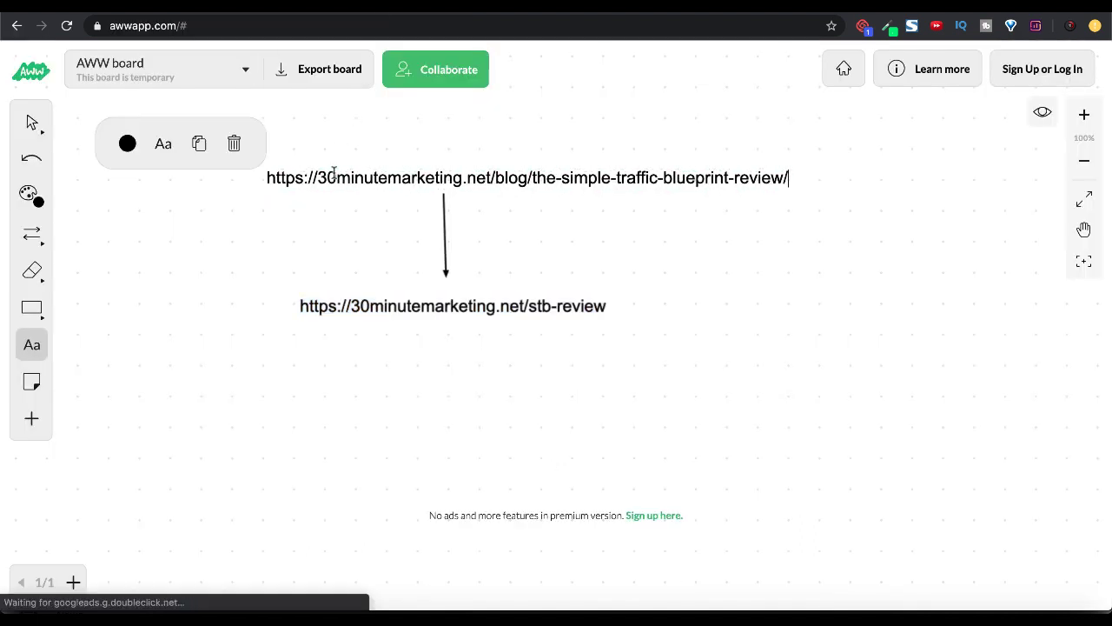
double_click(333, 173)
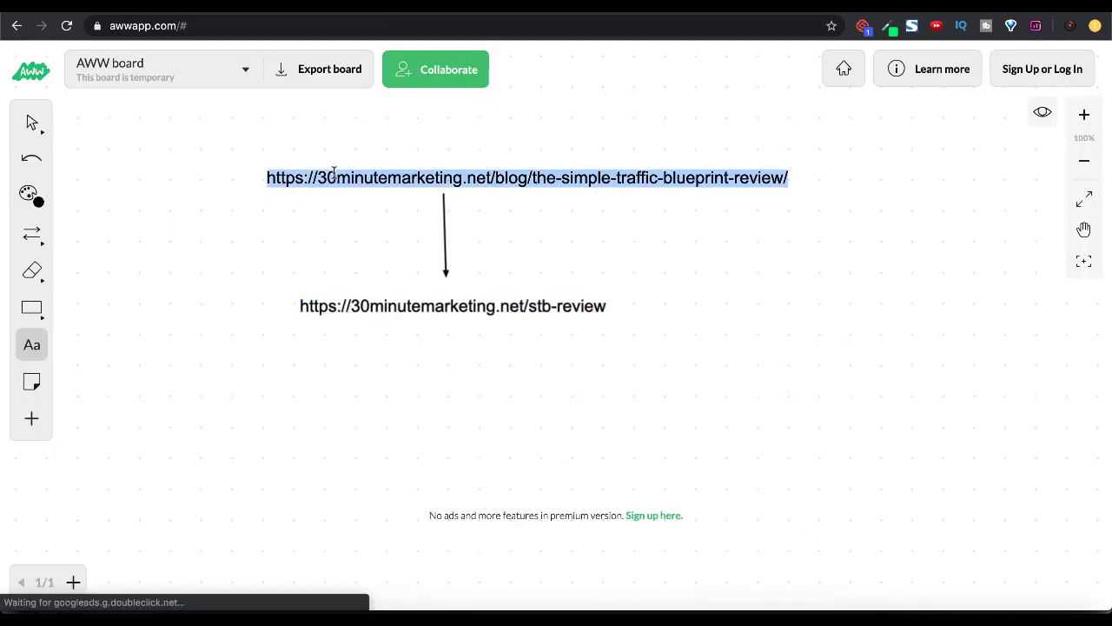
left_click(350, 305)
double_click(351, 304)
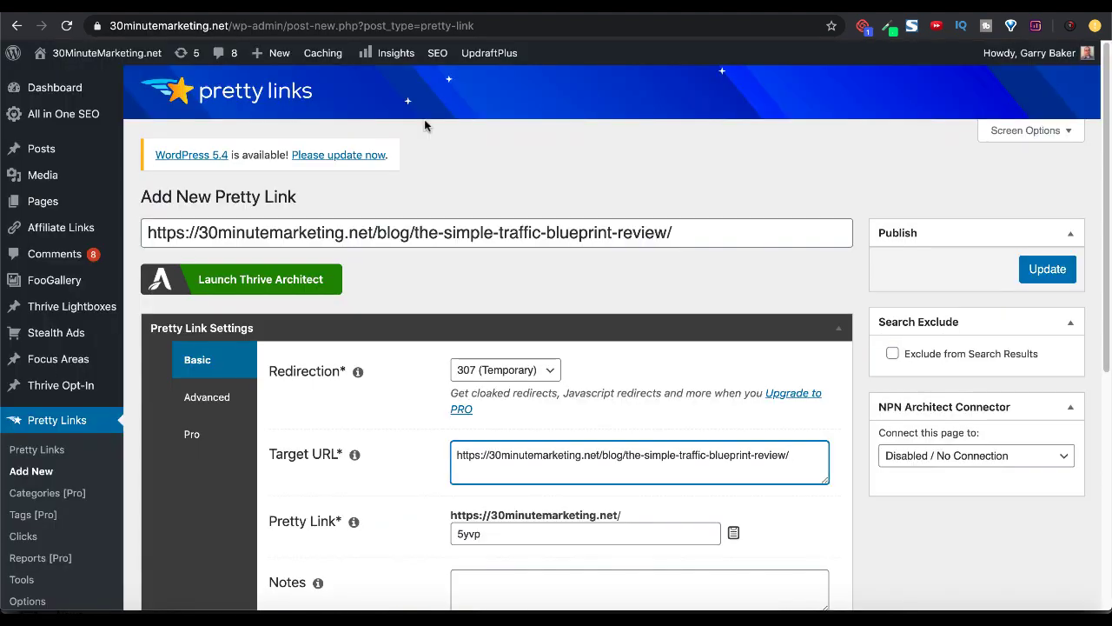
Step: Replace the auto-generated slug with stb-review and save the new link
double_click(476, 533)
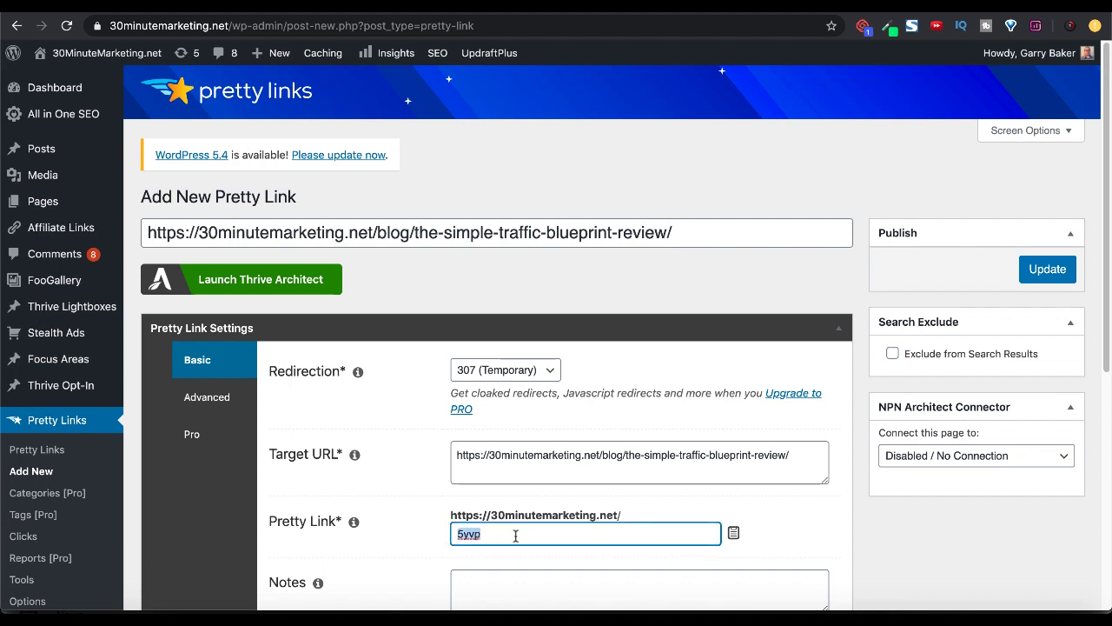
type("stb")
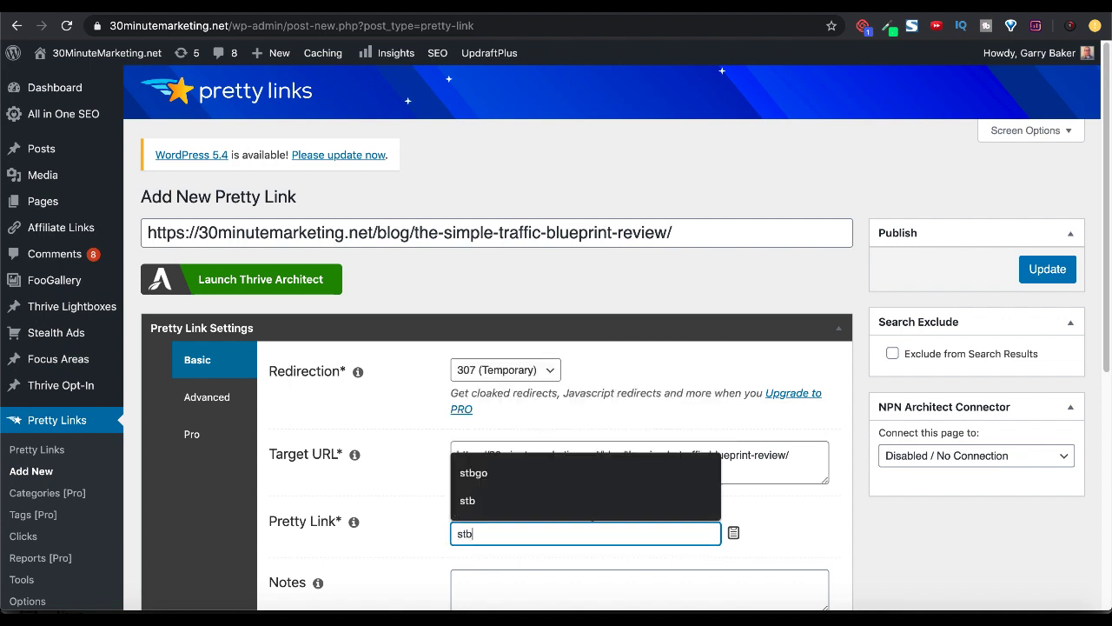
type("-red")
key("BackSpace")
key("BackSpace")
type("e")
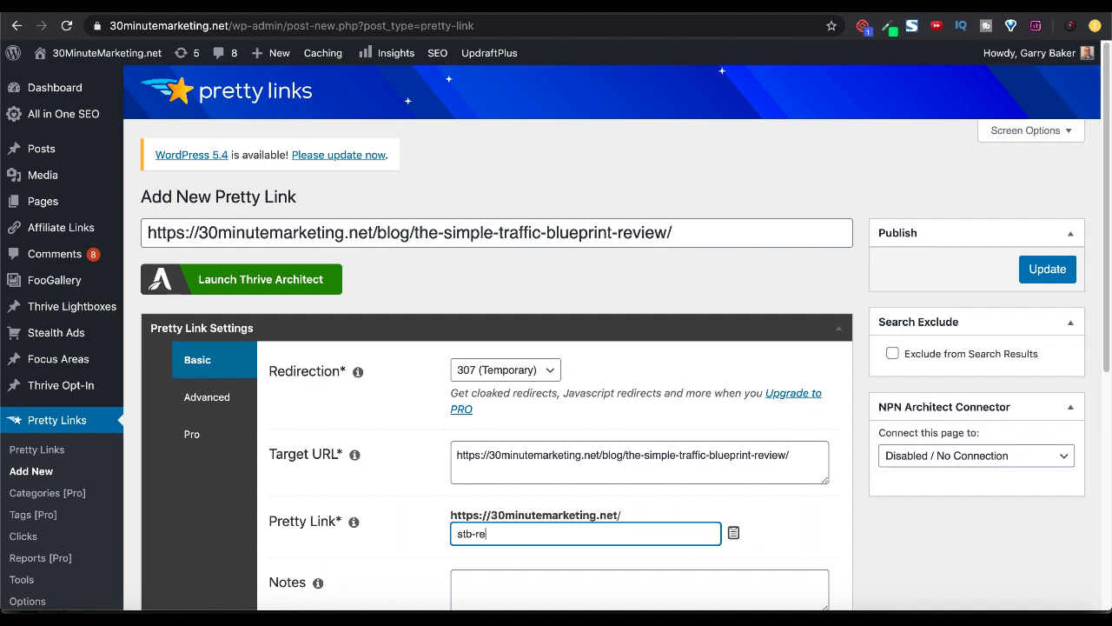
type("view")
left_click(1049, 270)
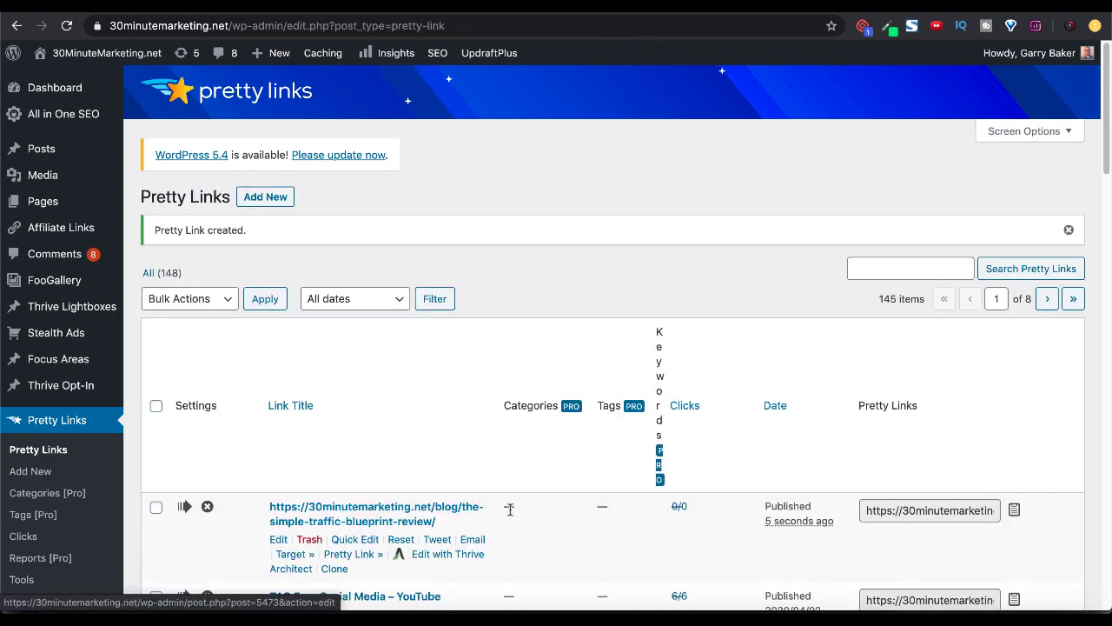
Step: Copy the new stb-review link's short URL from the Pretty Links list
scroll(470, 515, "down", 2)
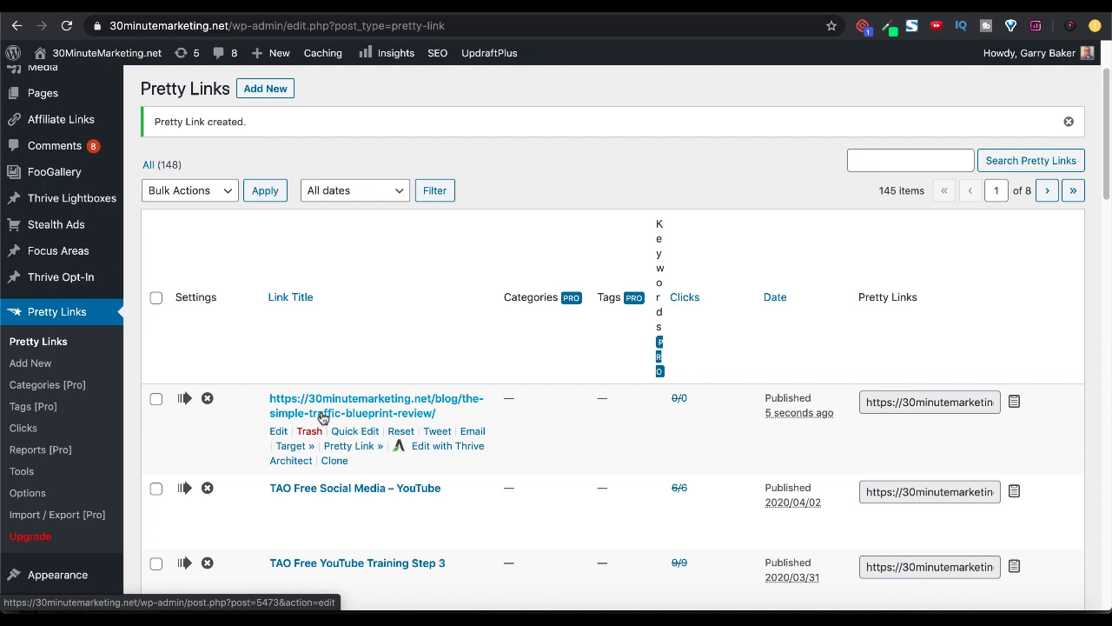
left_click(889, 401)
right_click(889, 401)
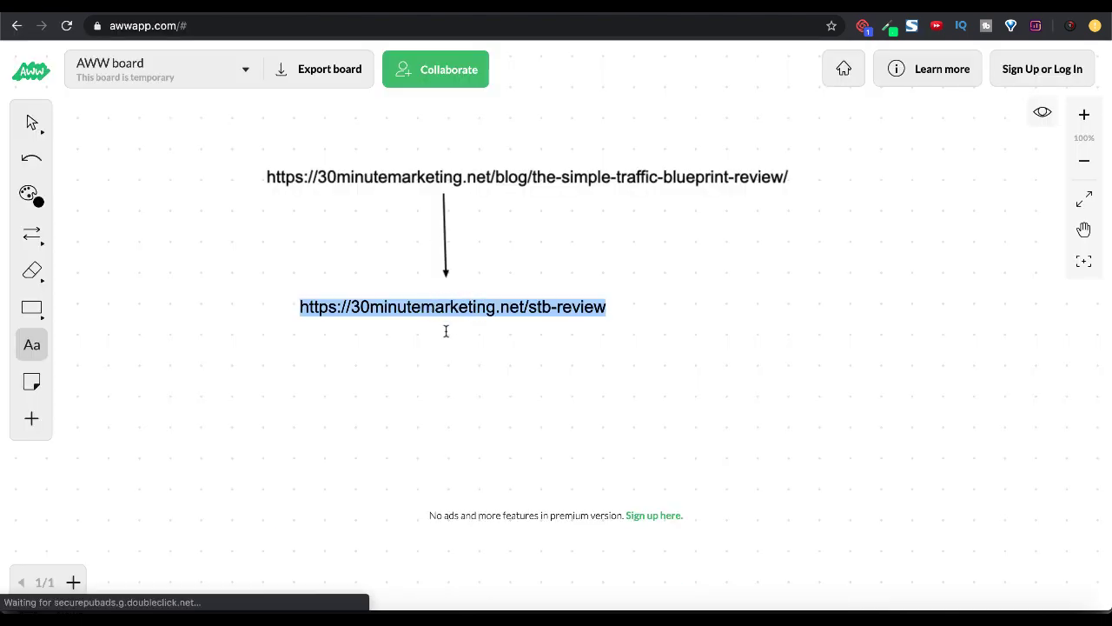
Step: Open the full review blog post and select its web address
left_click(521, 176)
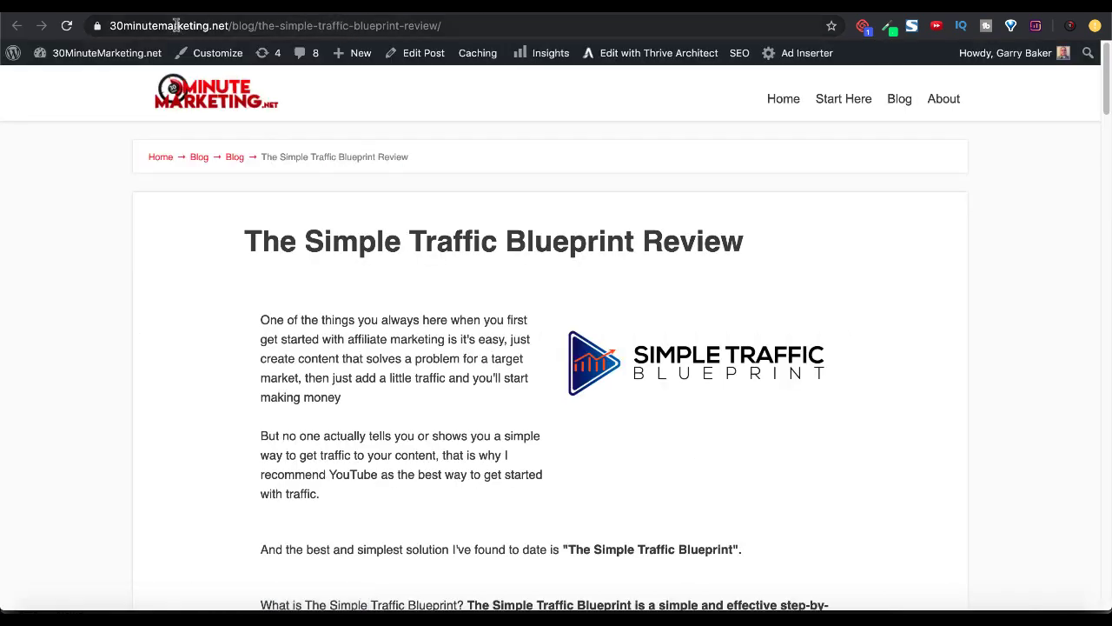
double_click(378, 25)
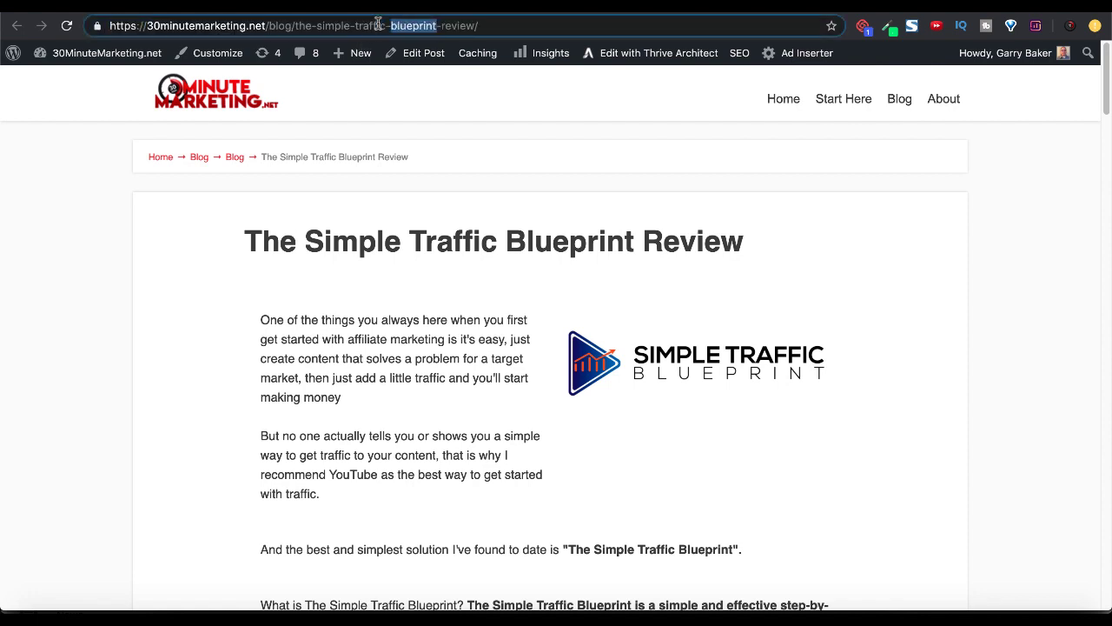
left_click(378, 25)
left_click(378, 25)
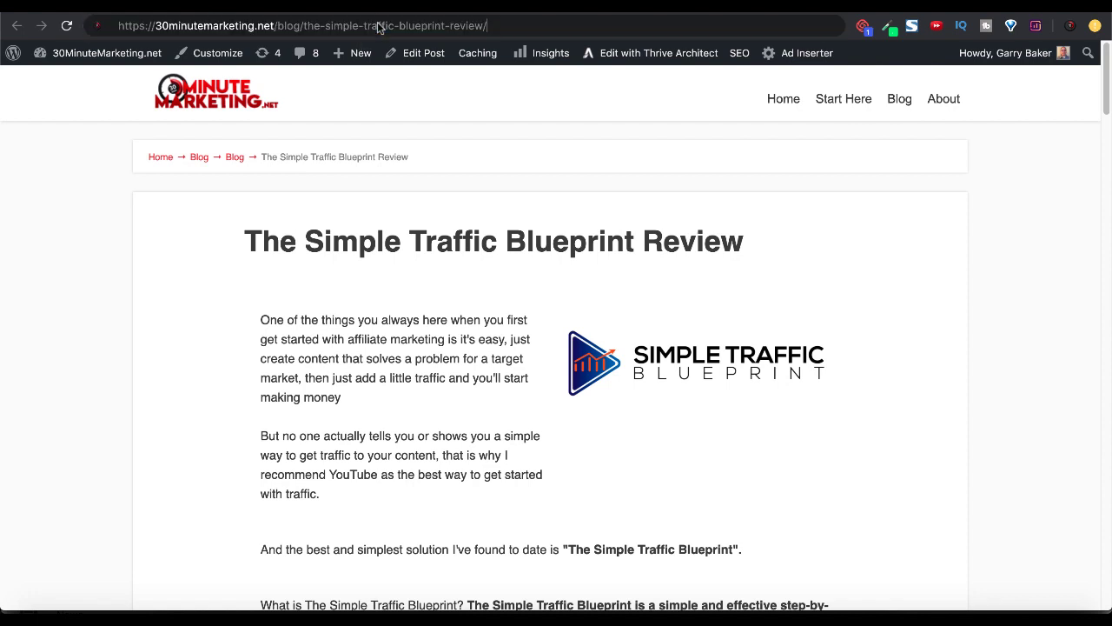
double_click(378, 25)
left_click(378, 25)
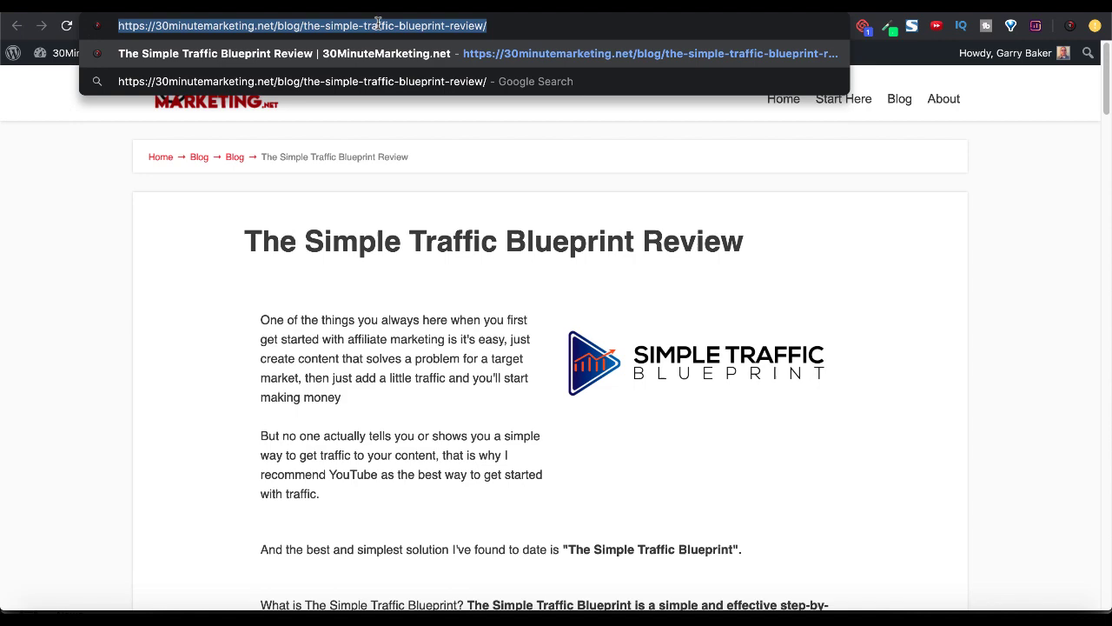
Step: Load 30minutemarketing.net/stb-review to confirm it redirects to the review post
type("3")
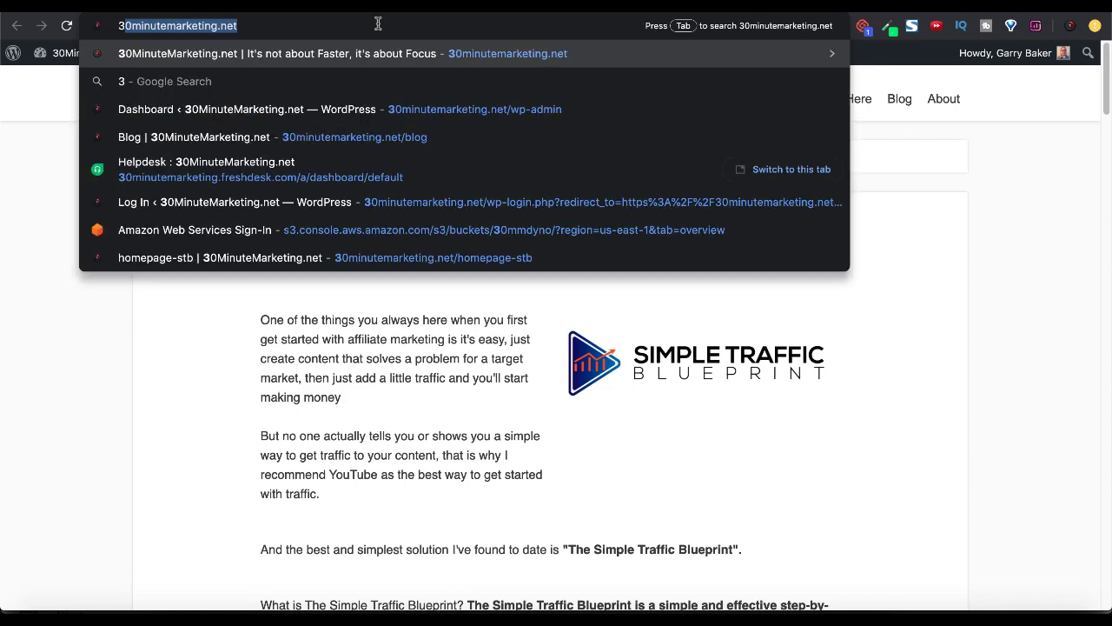
key("Right")
type("/")
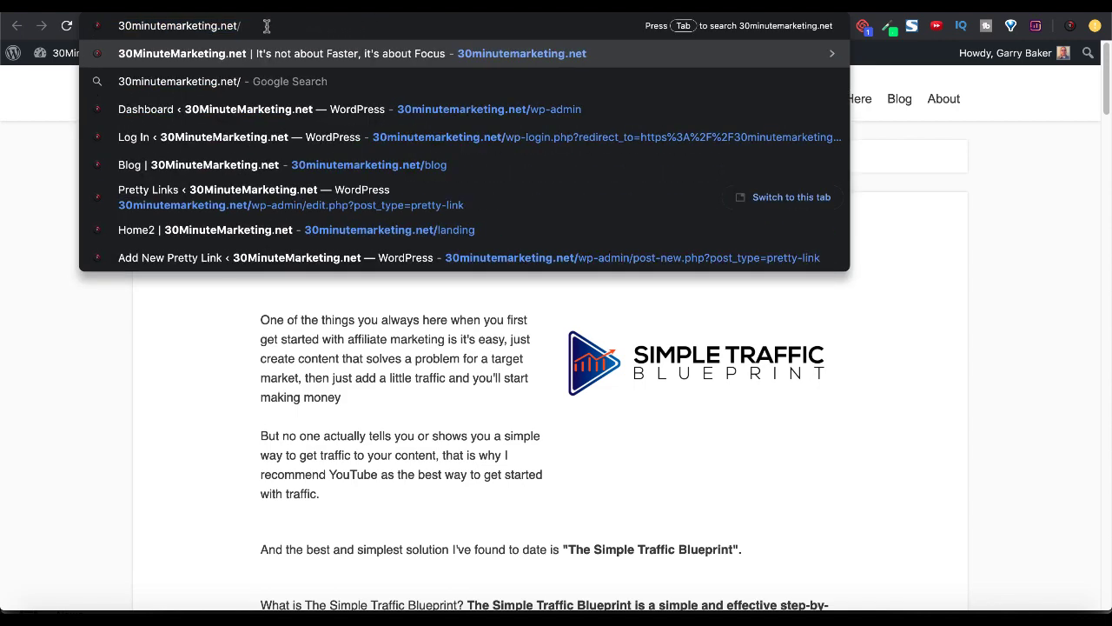
type("stb-rvie")
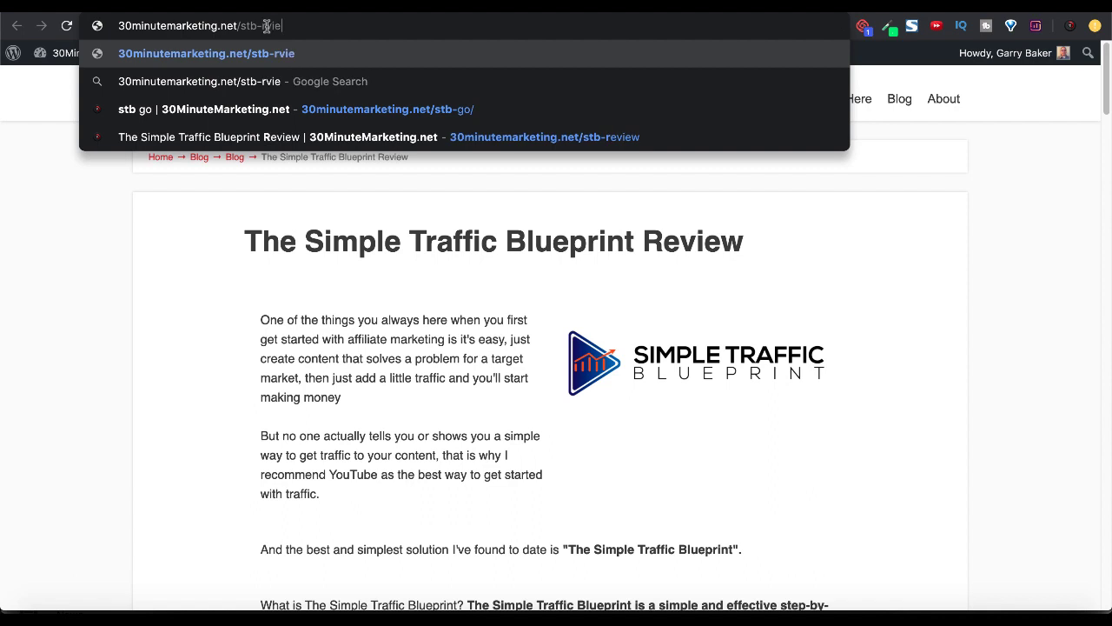
key("BackSpace")
key("BackSpace")
key("BackSpace")
type("eview")
key("Return")
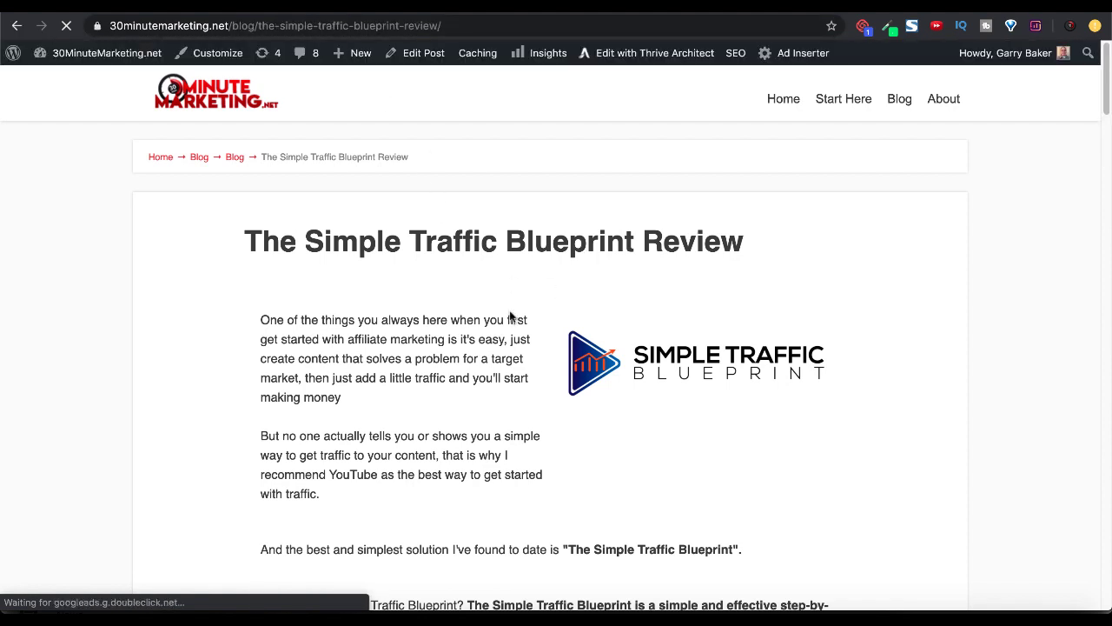
Step: Replace the post path with stbreview, without the hyphen, to show the 404 error
left_click(451, 24)
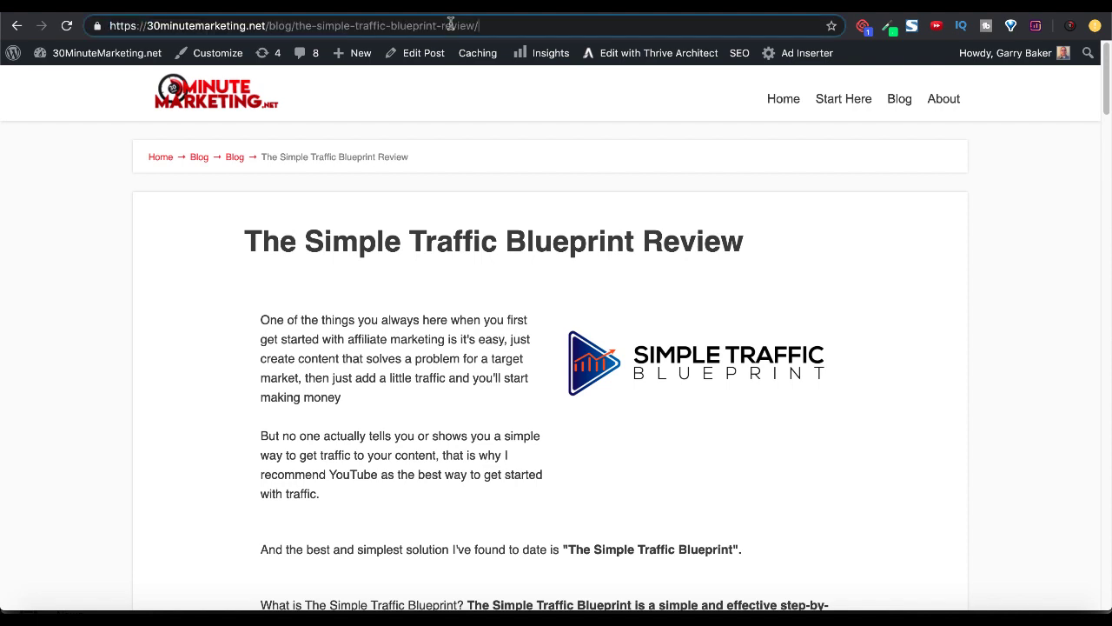
key("BackSpace")
key("BackSpace")
key("BackSpace")
key("BackSpace")
key("BackSpace")
key("BackSpace")
key("BackSpace")
key("BackSpace")
key("BackSpace")
key("BackSpace")
key("BackSpace")
key("BackSpace")
key("BackSpace")
key("BackSpace")
key("BackSpace")
key("BackSpace")
key("BackSpace")
key("BackSpace")
key("BackSpace")
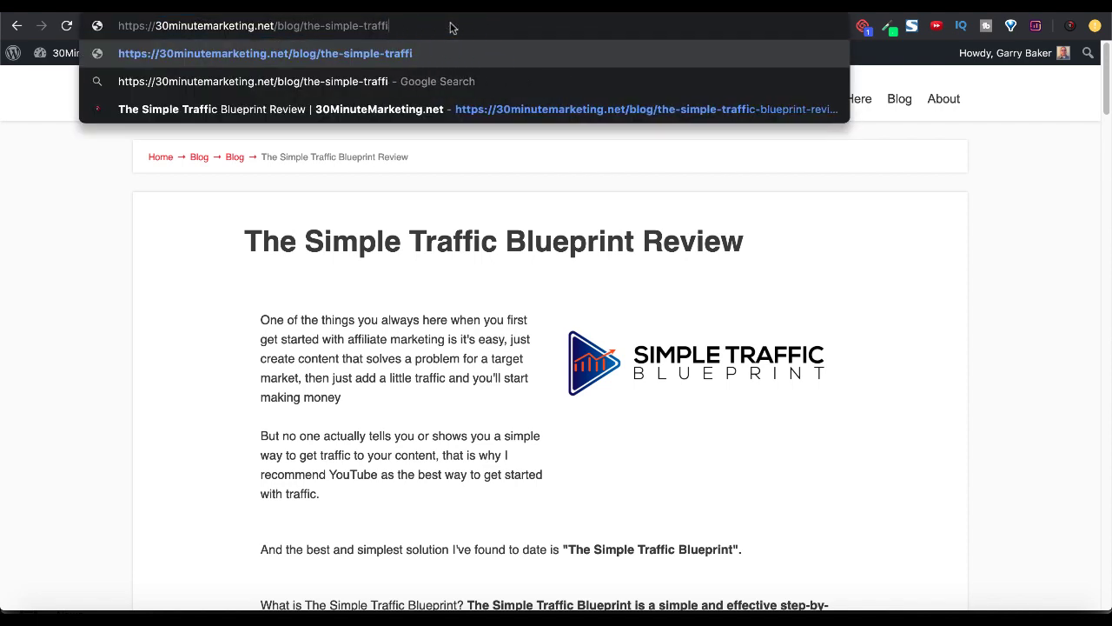
key("BackSpace")
key("BackSpace")
key("BackSpace")
key("BackSpace")
key("BackSpace")
key("BackSpace")
key("BackSpace")
key("BackSpace")
key("BackSpace")
key("BackSpace")
key("BackSpace")
key("BackSpace")
key("BackSpace")
key("BackSpace")
key("BackSpace")
key("BackSpace")
key("BackSpace")
key("BackSpace")
key("BackSpace")
key("BackSpace")
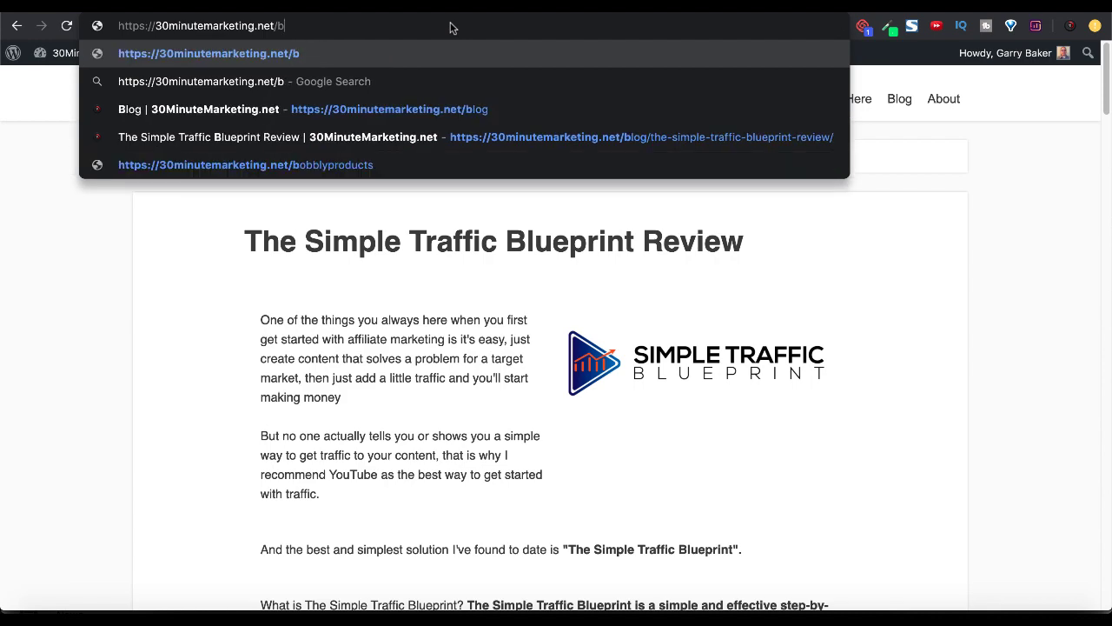
key("BackSpace")
type("st")
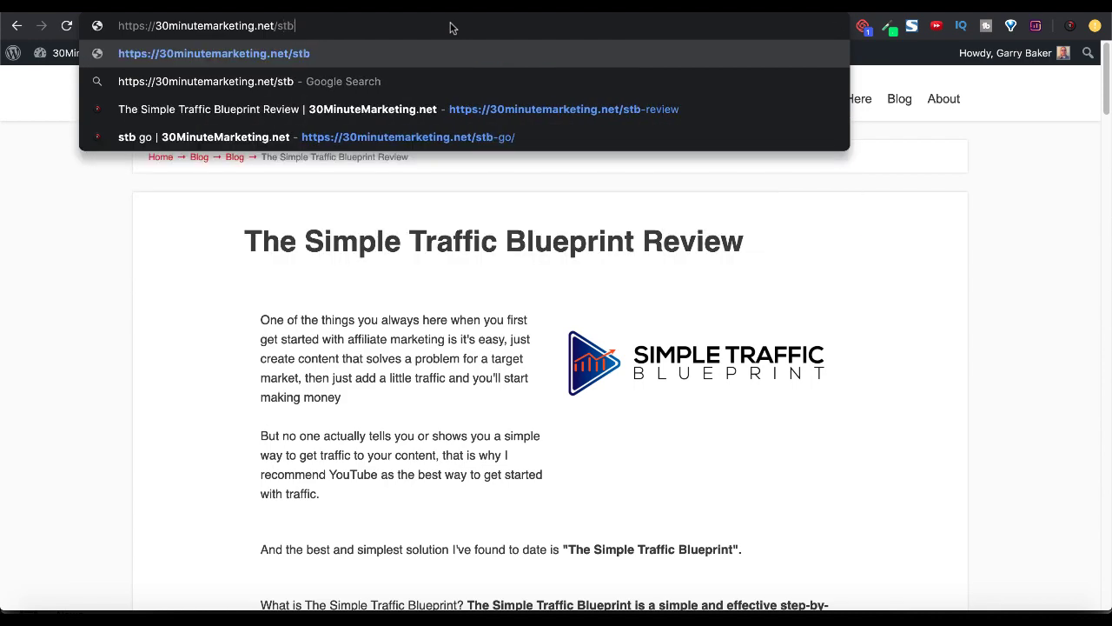
type("review")
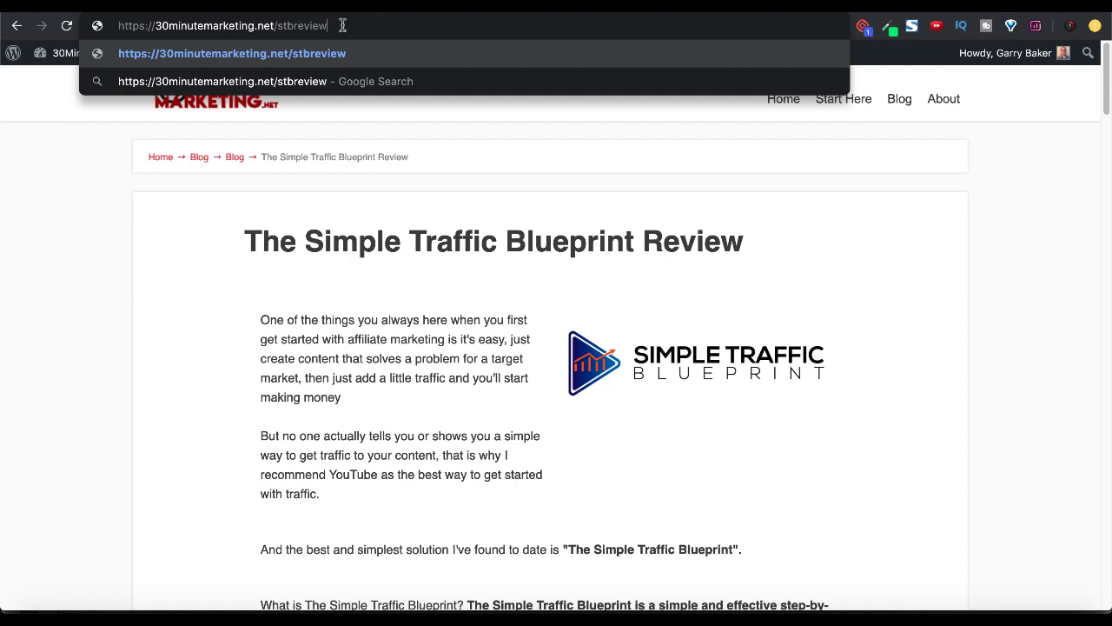
key("Return")
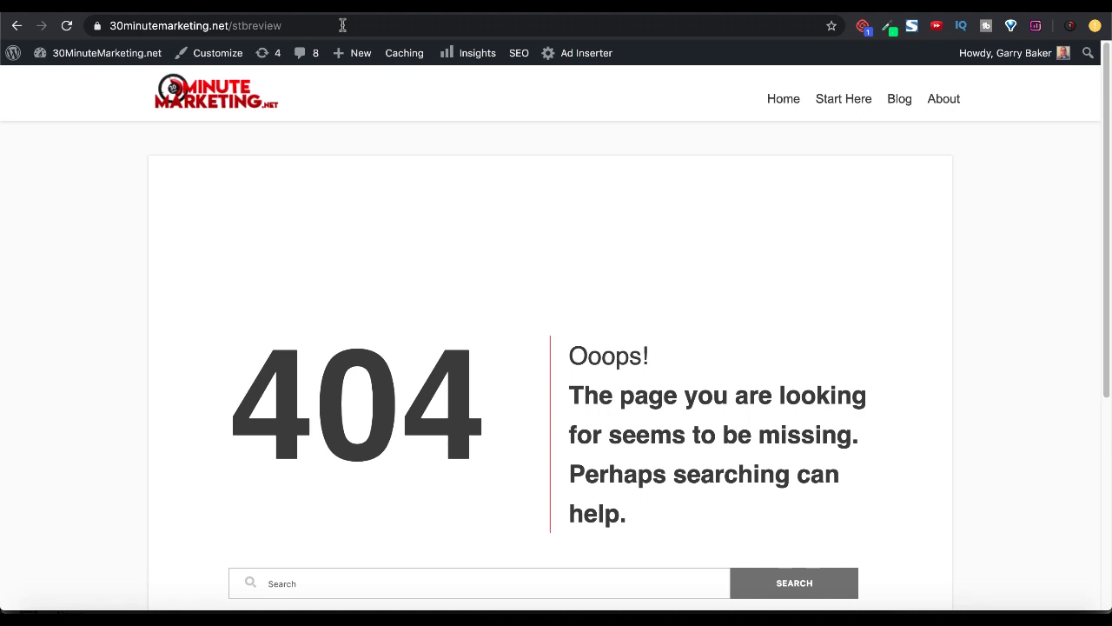
Step: Change the stb-review target URL to .../blog/simple-traffic-blueprint-review/ and save
key("super+bracketleft")
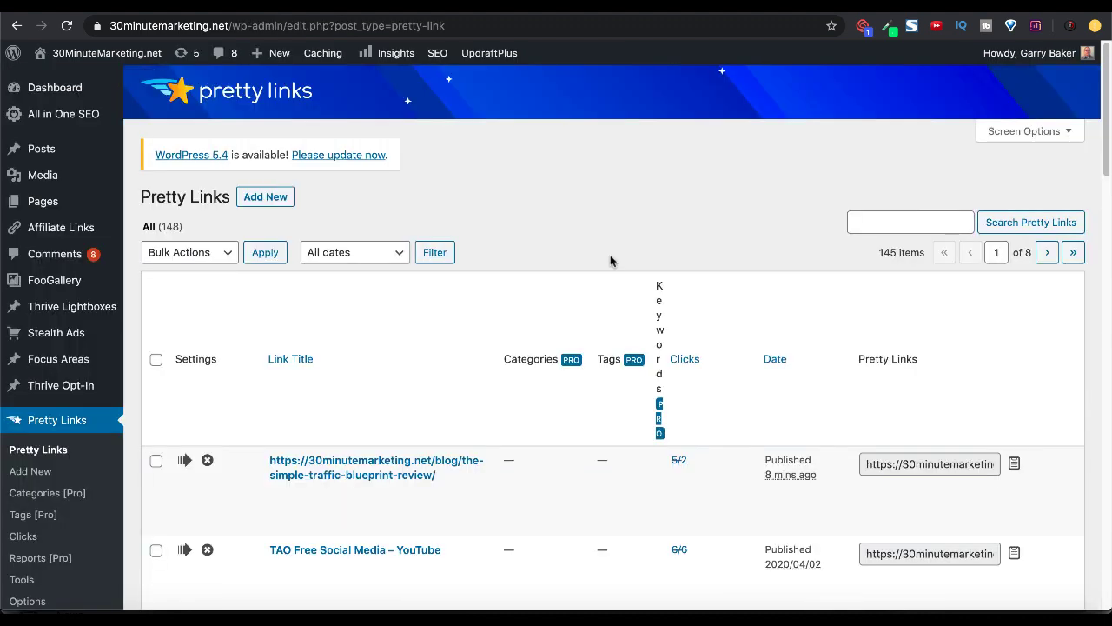
left_click(278, 494)
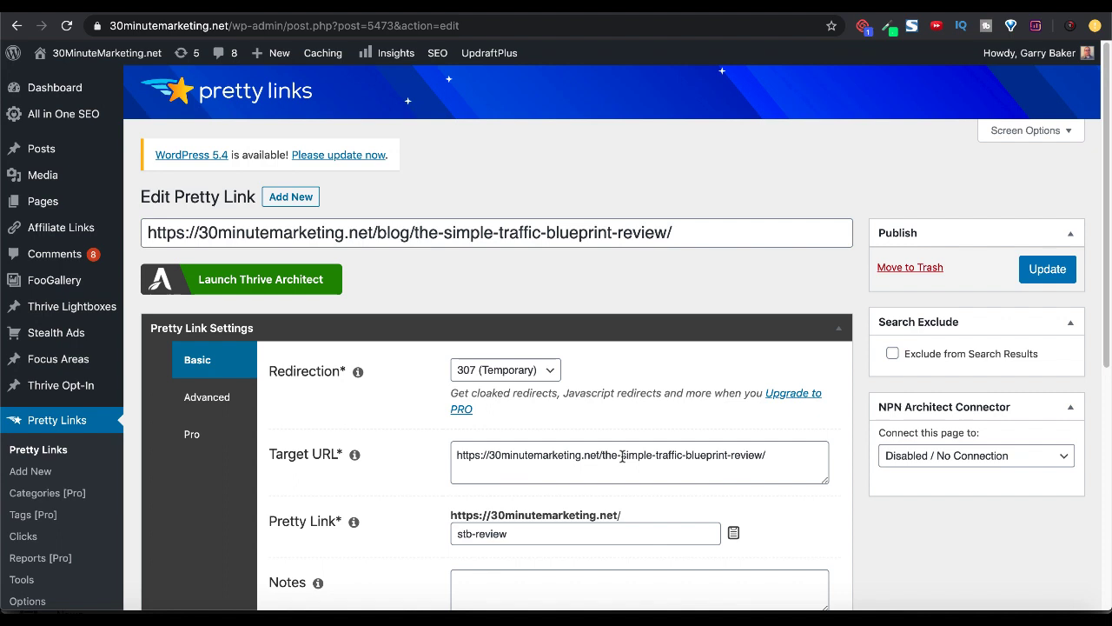
left_click(622, 458)
key("BackSpace")
key("BackSpace")
key("BackSpace")
key("BackSpace")
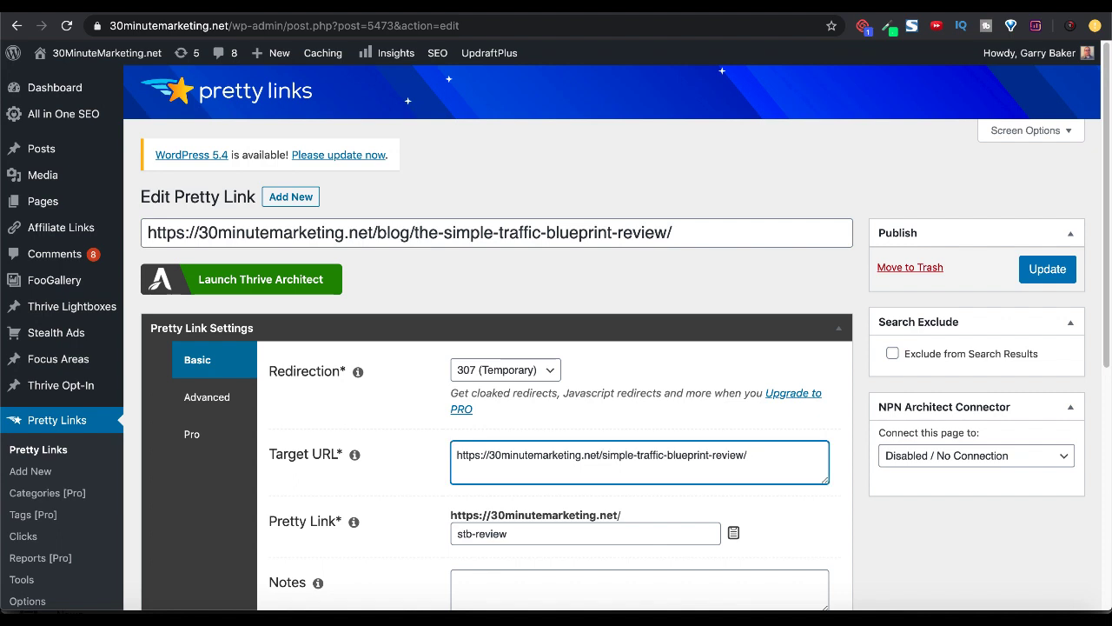
type("blog/")
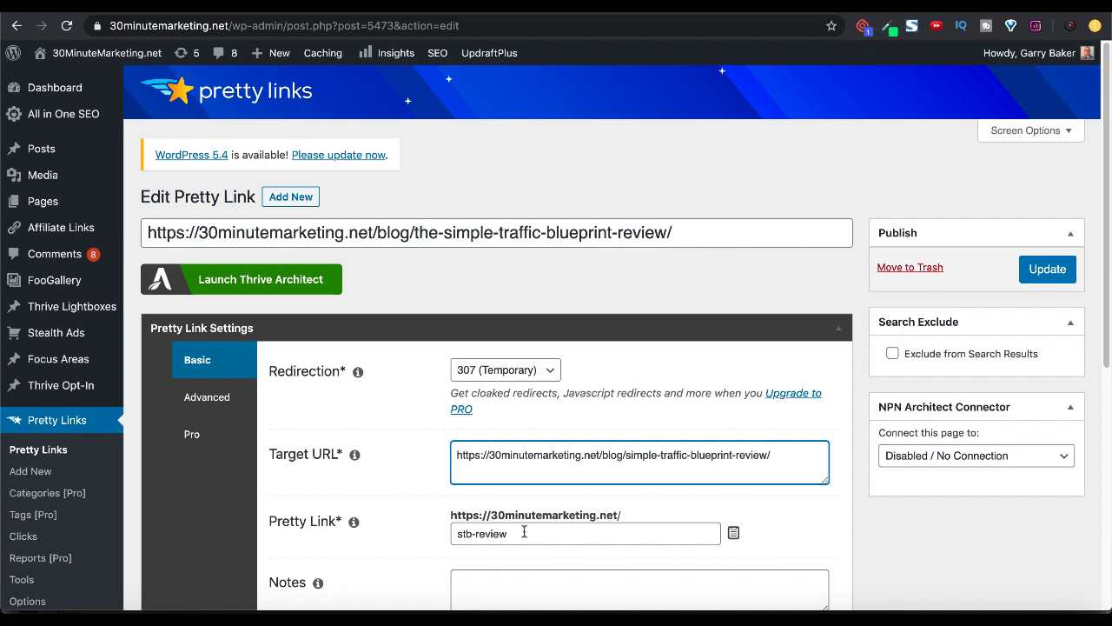
left_click(1036, 275)
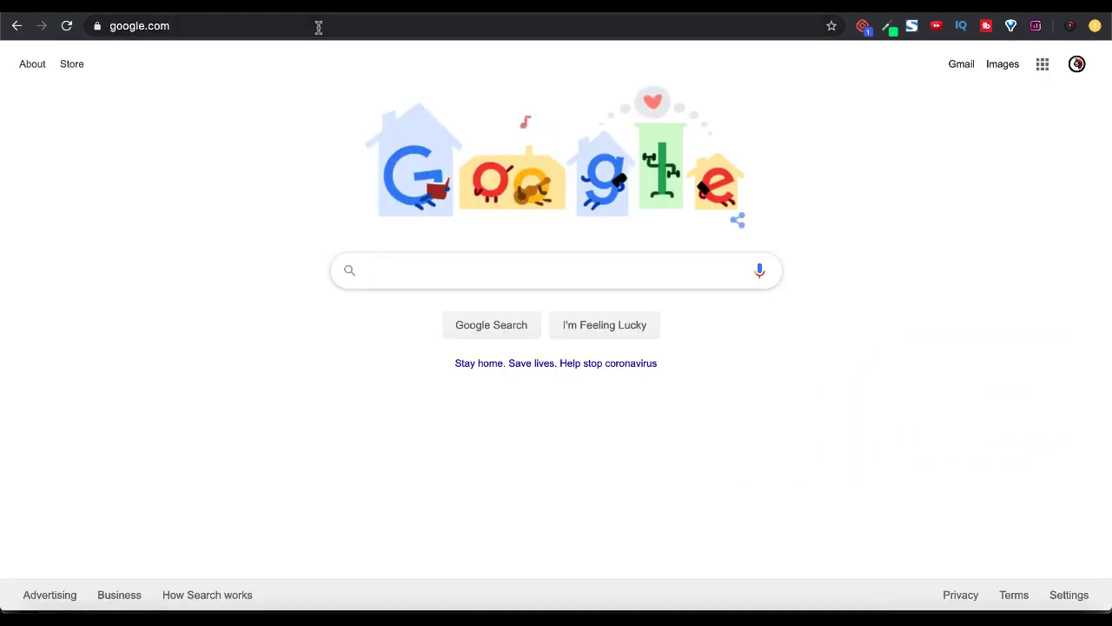
Step: Load 30minutemarketing.net/stb-review in a new tab to show the 404, then return to Pretty Links
left_click(310, 26)
type("30minutemarketing.net")
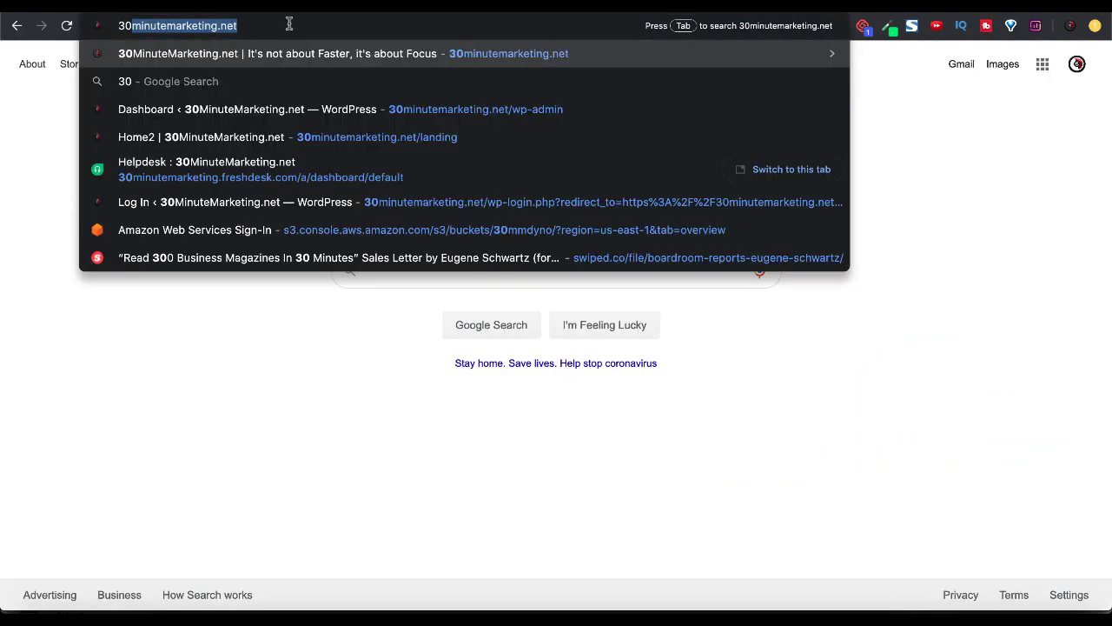
key("Right")
type("/")
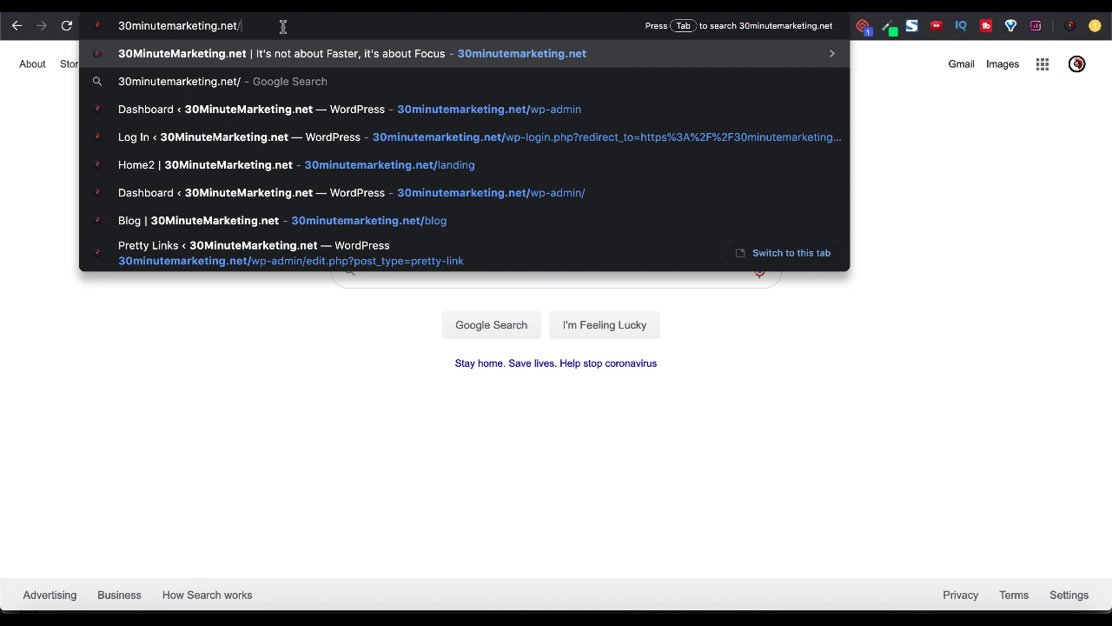
type("stb-review")
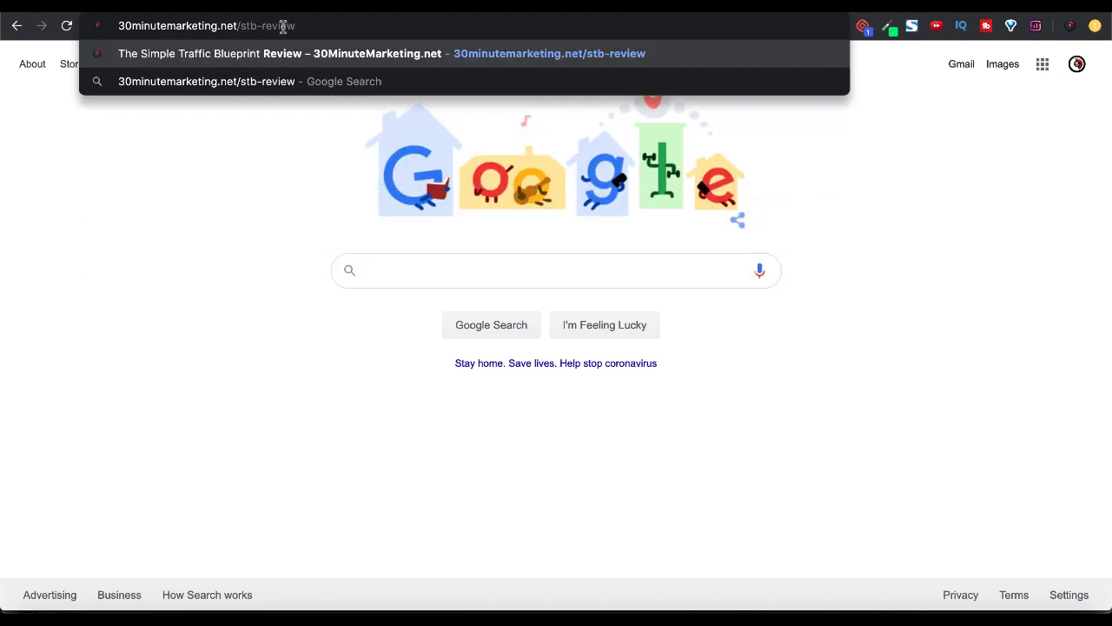
key("Return")
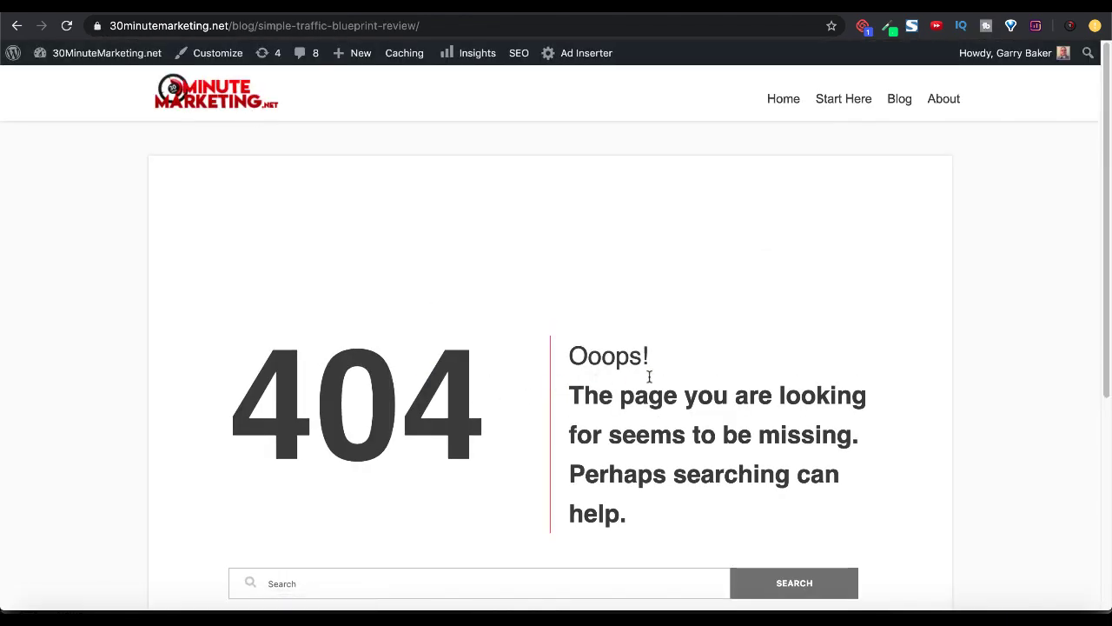
left_click(432, 7)
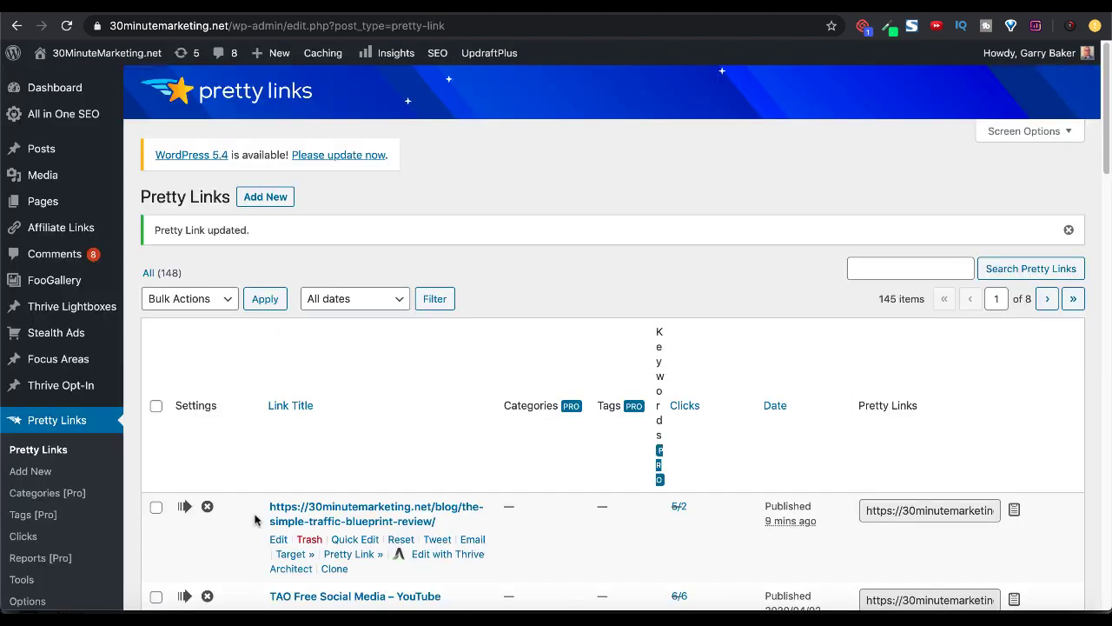
Step: Open the stb-review link's edit screen and highlight its target URL and slug
left_click(277, 540)
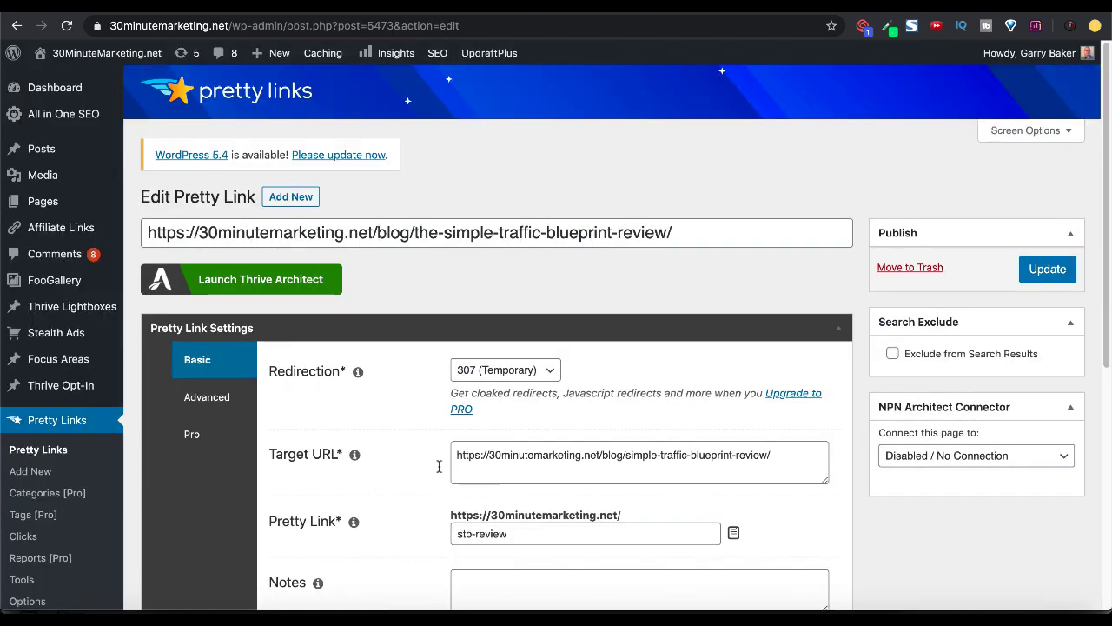
triple_click(509, 451)
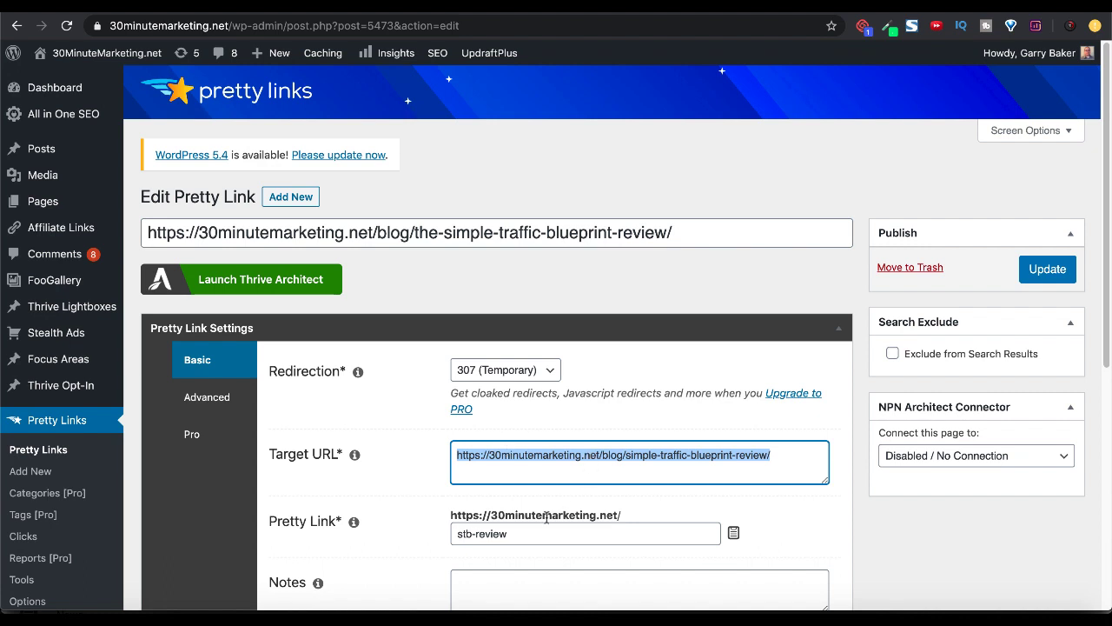
double_click(515, 536)
left_click(514, 536)
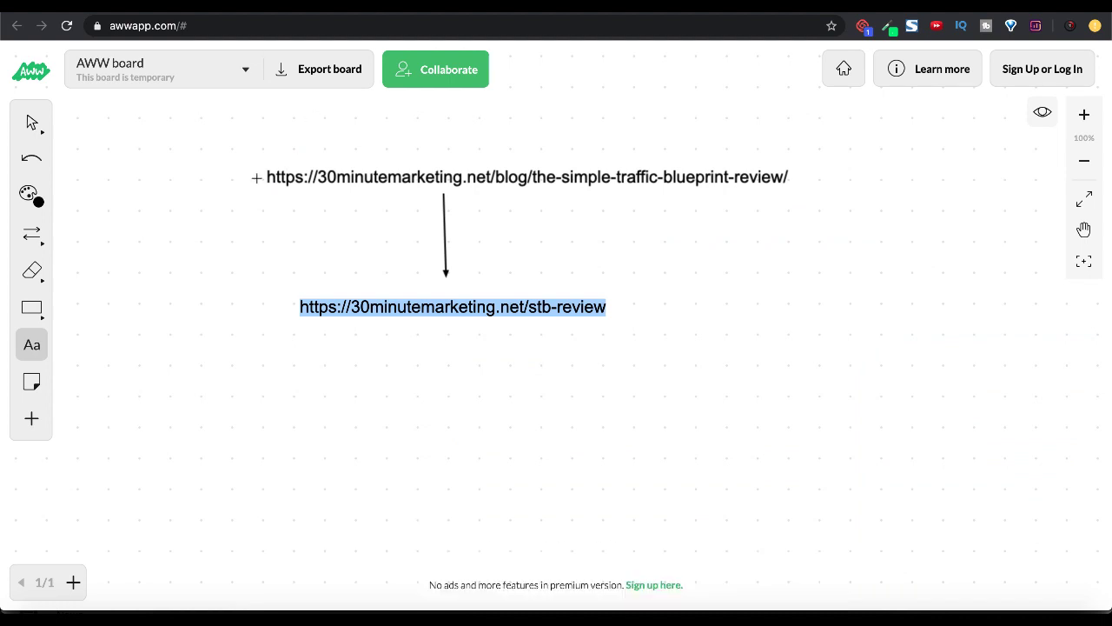
left_click(268, 177)
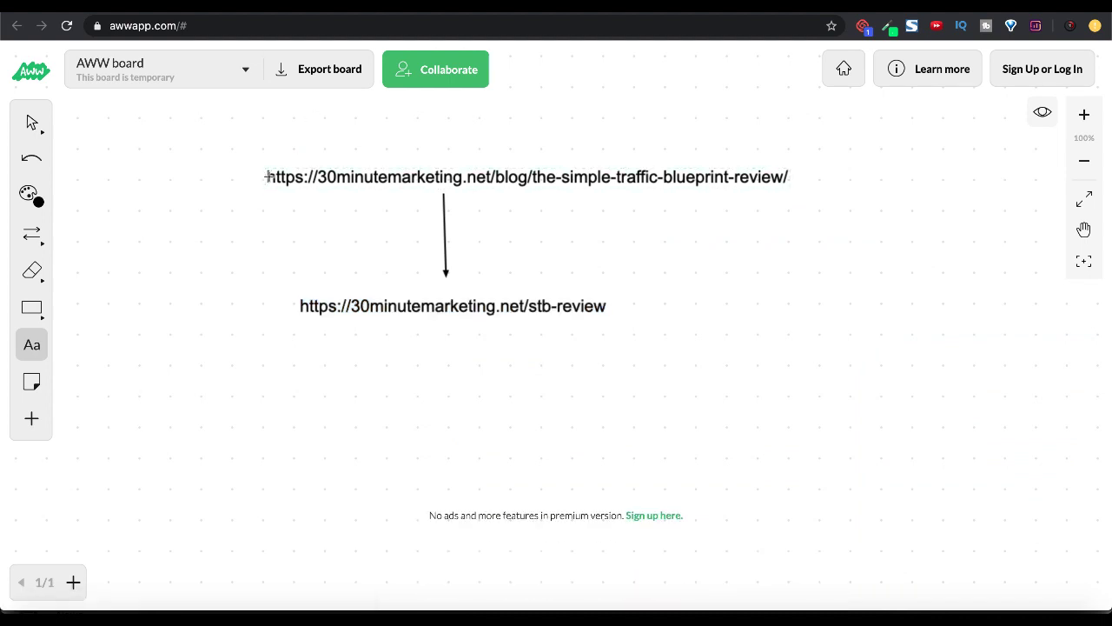
left_click(299, 306)
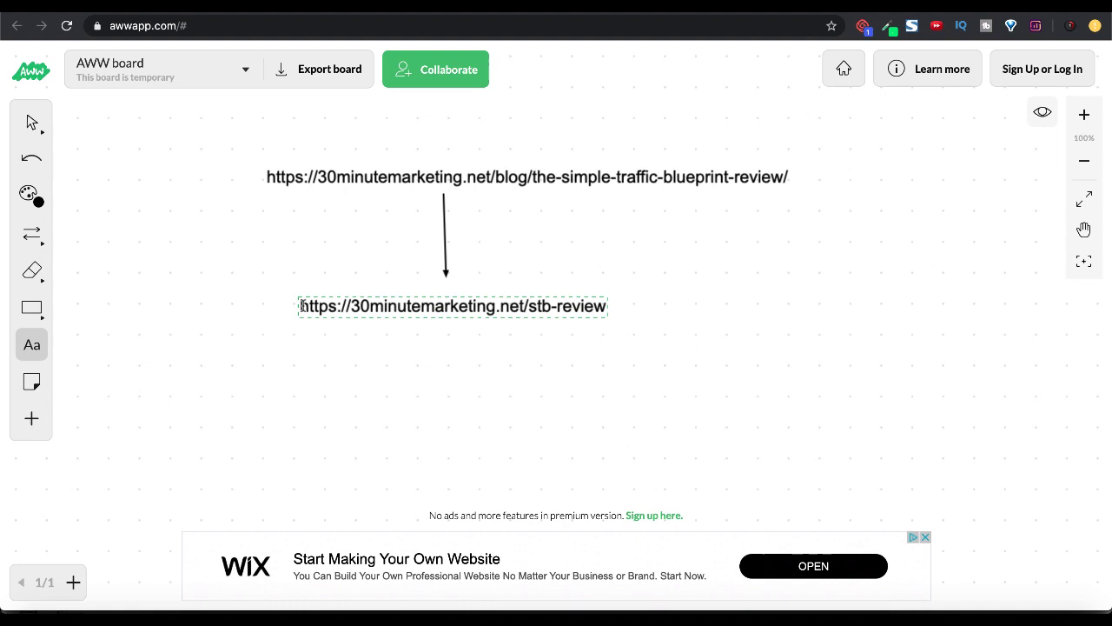